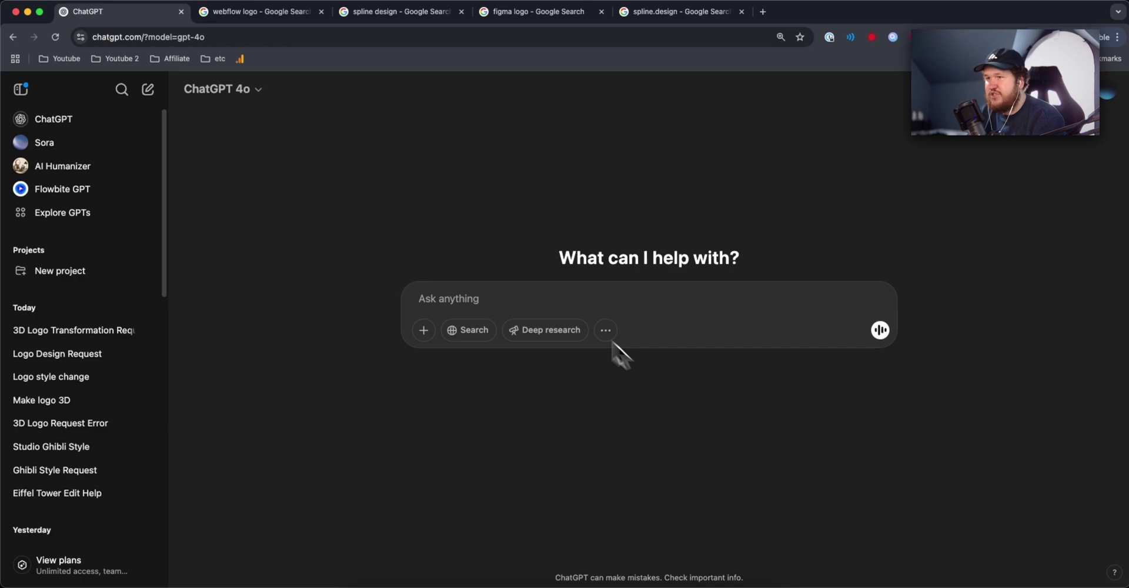
Keep GPT-4o as the chat model and preview the round blue Webflow logo in Google image results
click(227, 95)
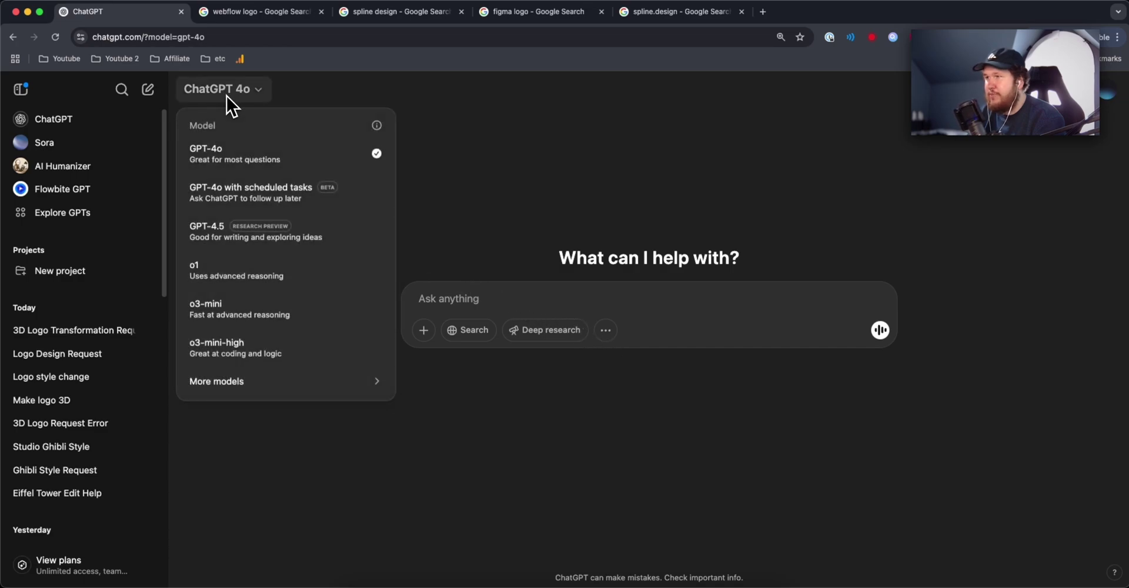
click(225, 153)
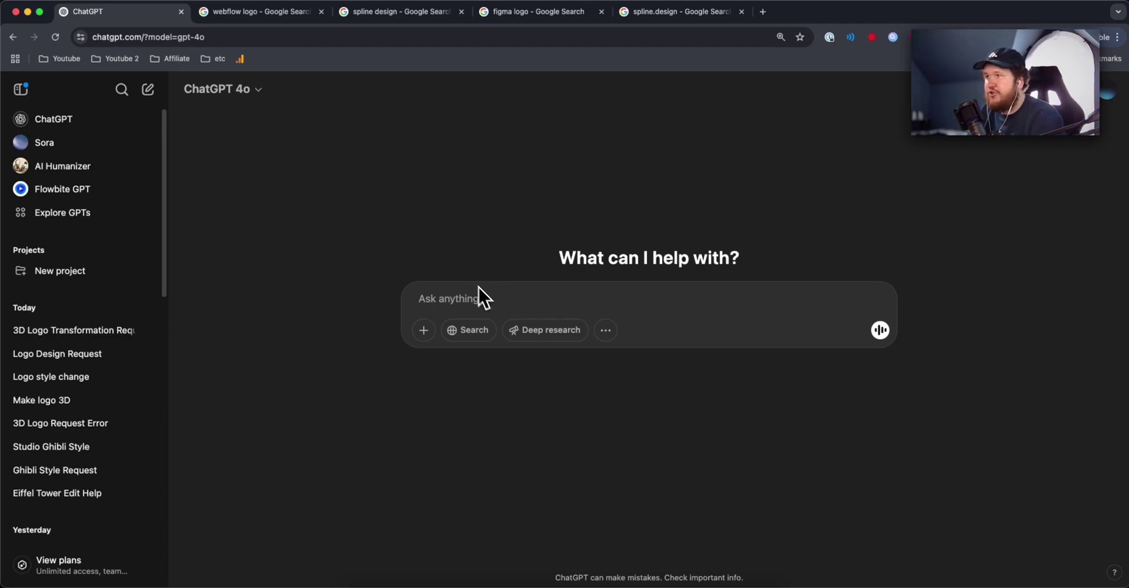
click(270, 17)
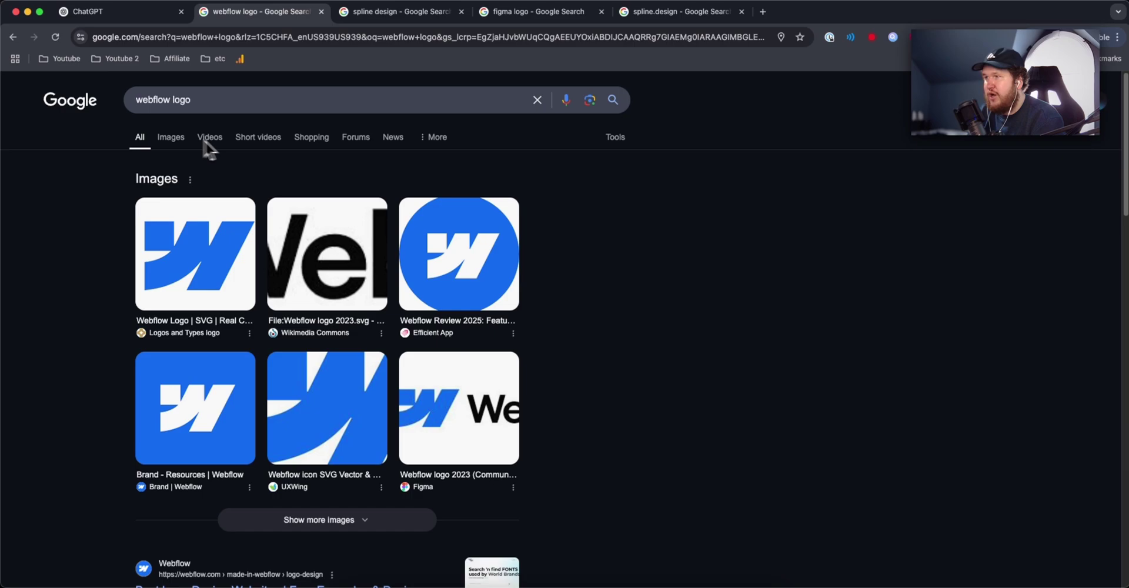
click(156, 178)
click(70, 405)
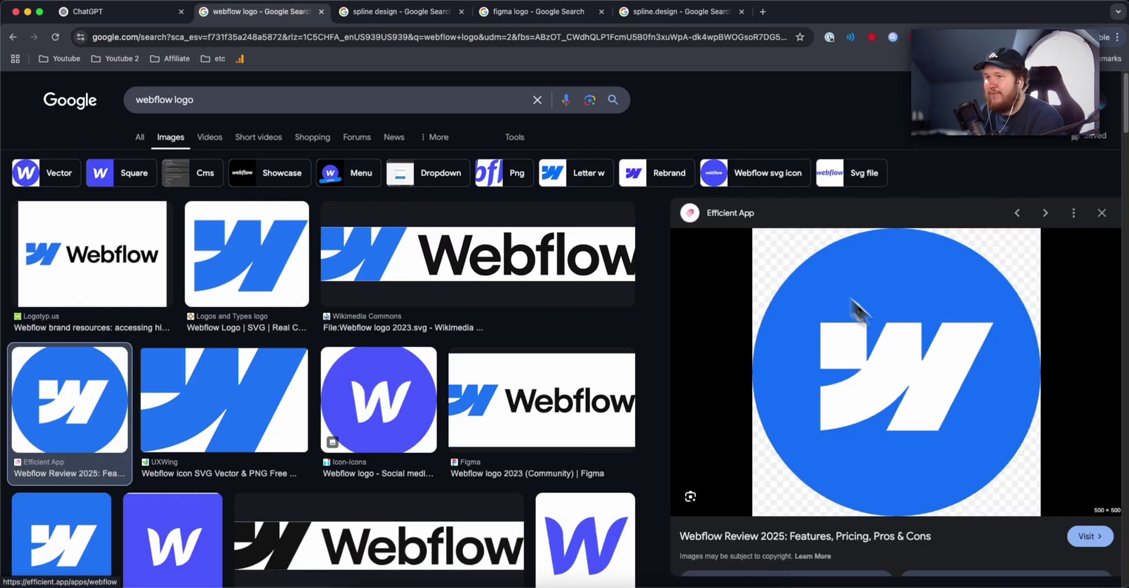
Paste the Webflow logo into the new ChatGPT prompt, then bring up the spline design image results
click(115, 12)
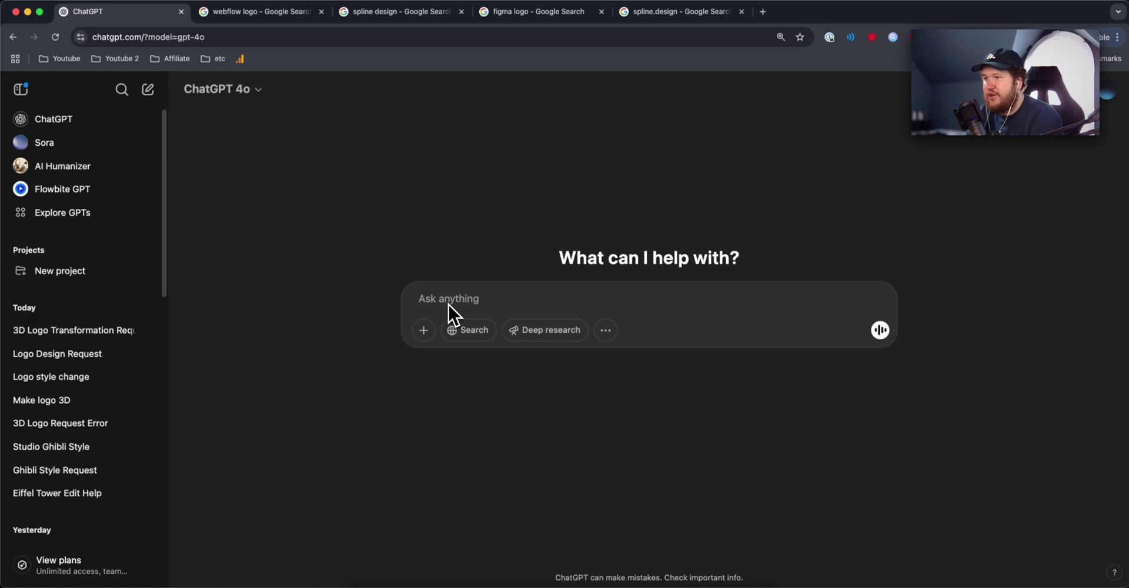
key(super+v)
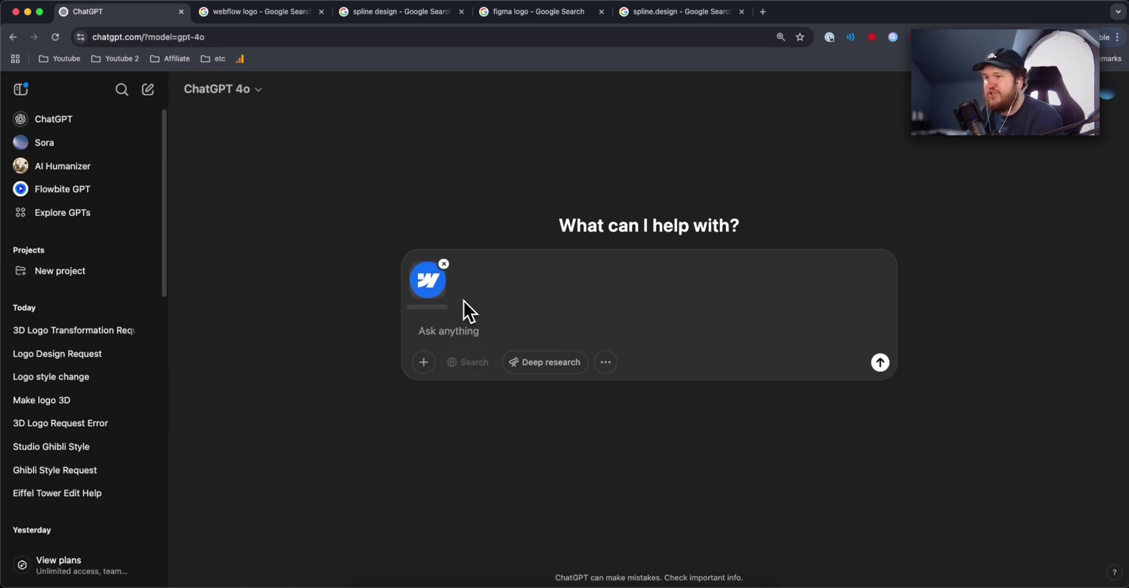
click(430, 15)
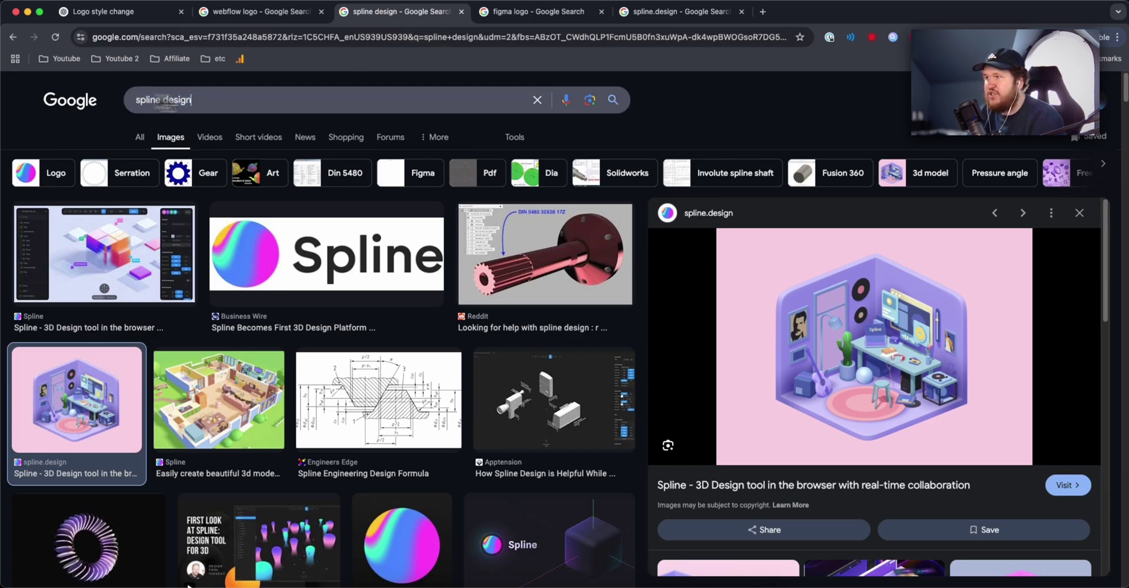
Copy the pastel isometric Spline room image and return to the Logo style change chat
click(237, 103)
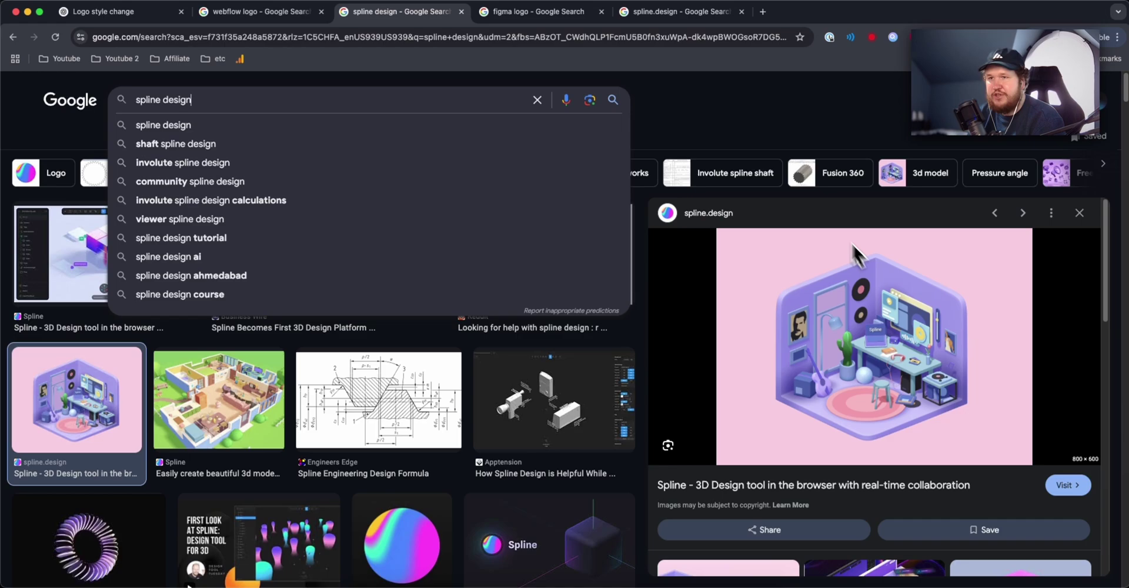
click(792, 109)
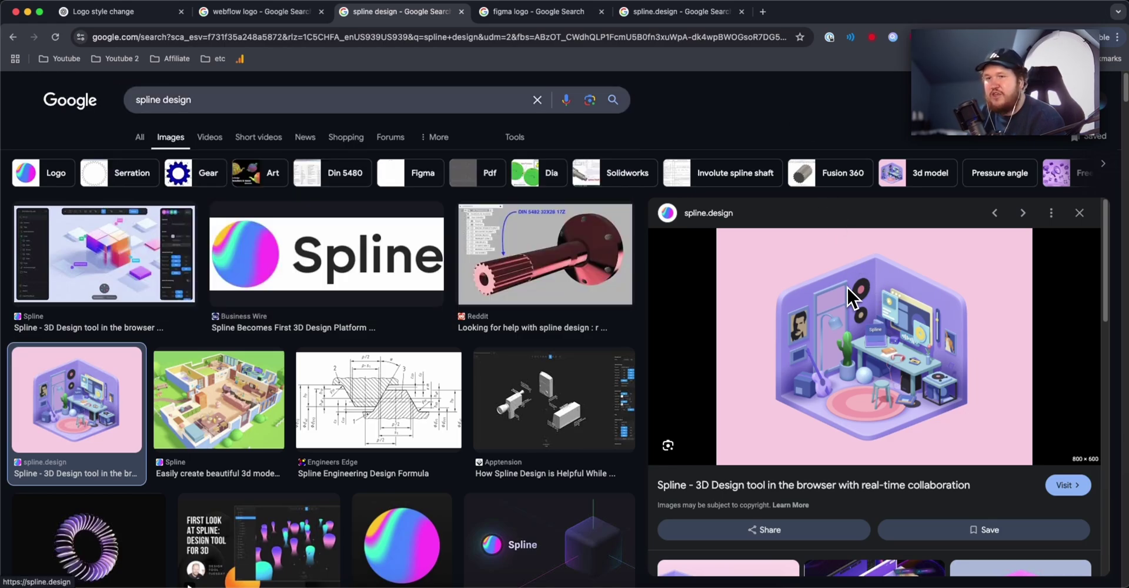
scroll(988, 326, up, 5)
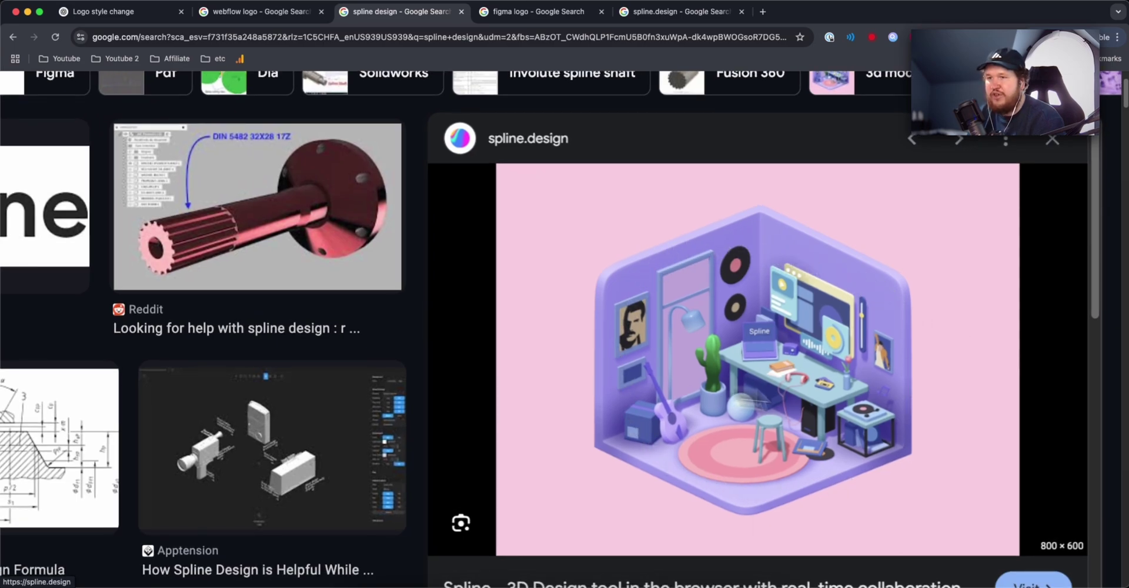
scroll(927, 308, down, 5)
right_click(870, 327)
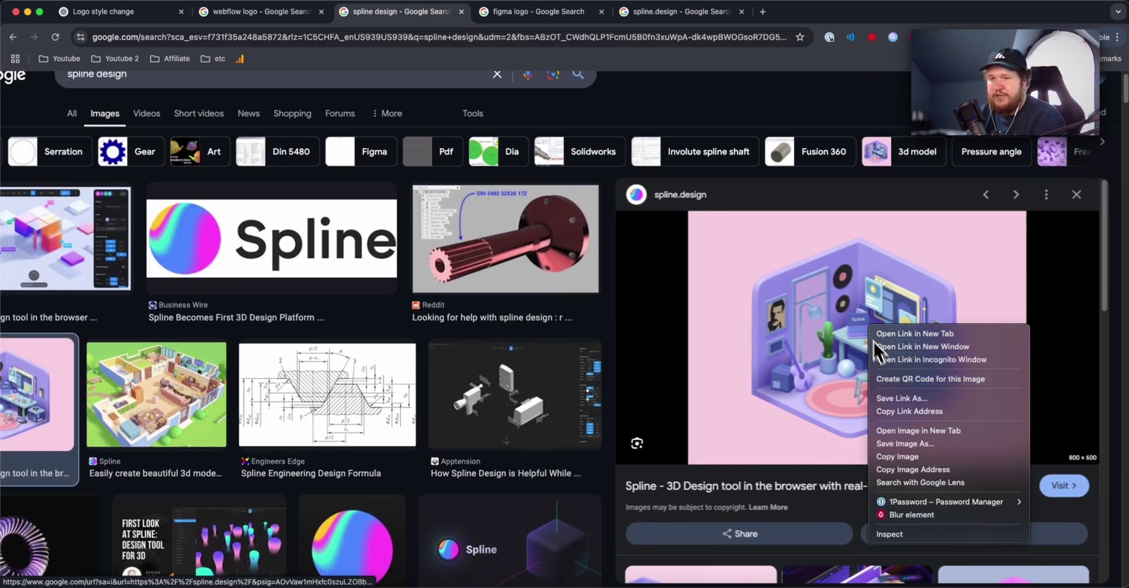
click(911, 458)
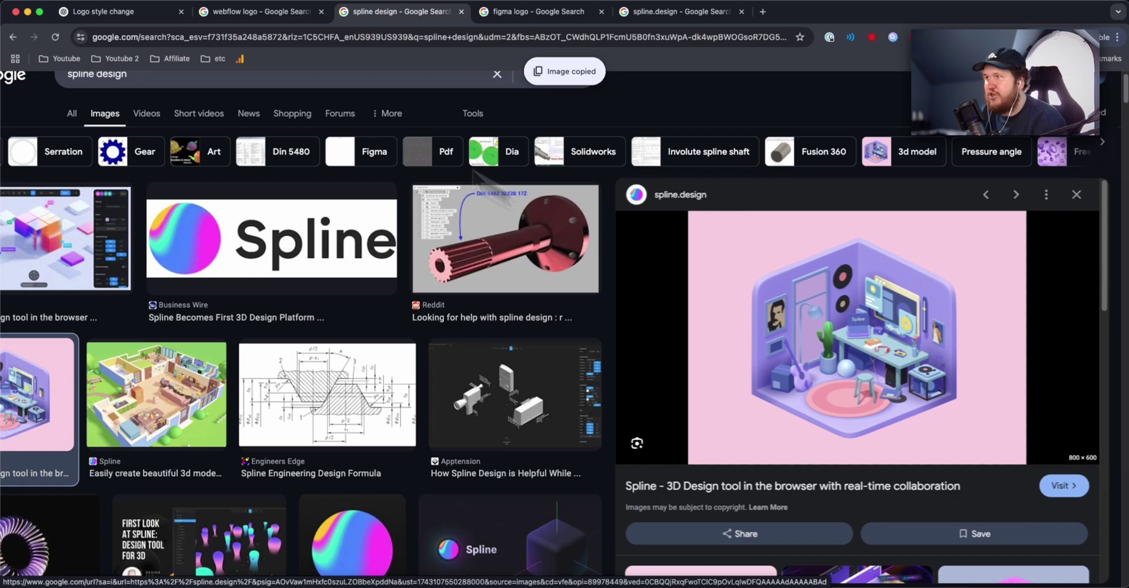
click(103, 11)
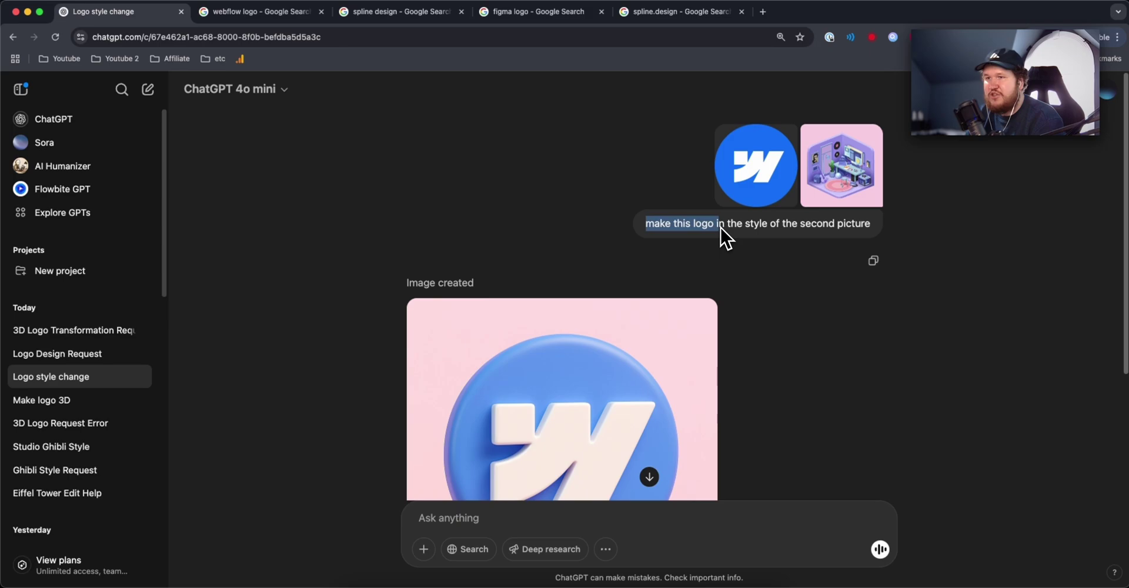
Select the sent prompt and view the generated pastel 3D Webflow logo at full size
drag(775, 228, 874, 237)
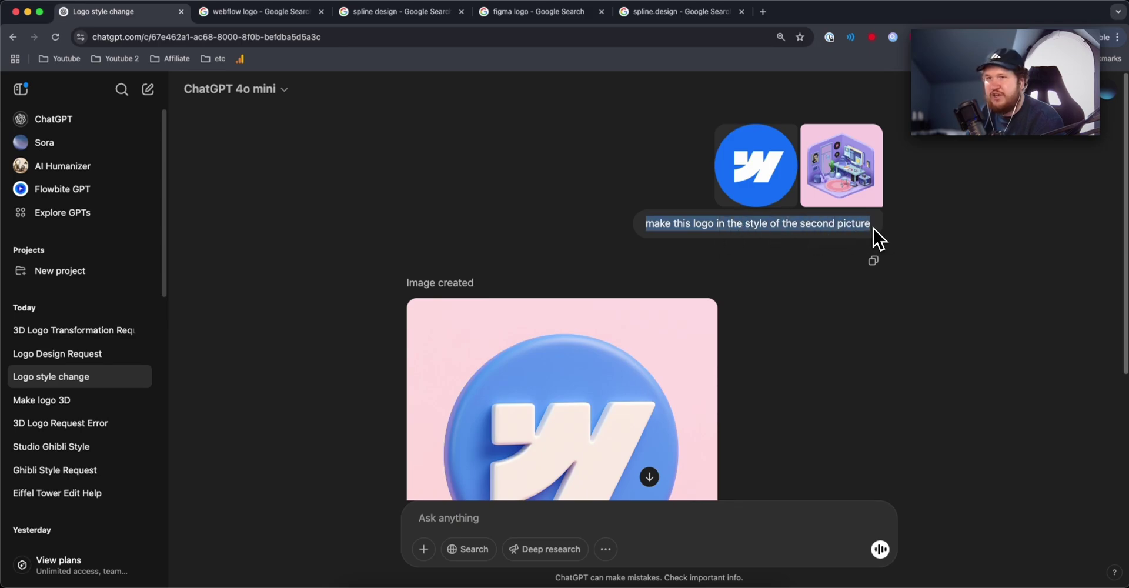
scroll(873, 228, down, 3)
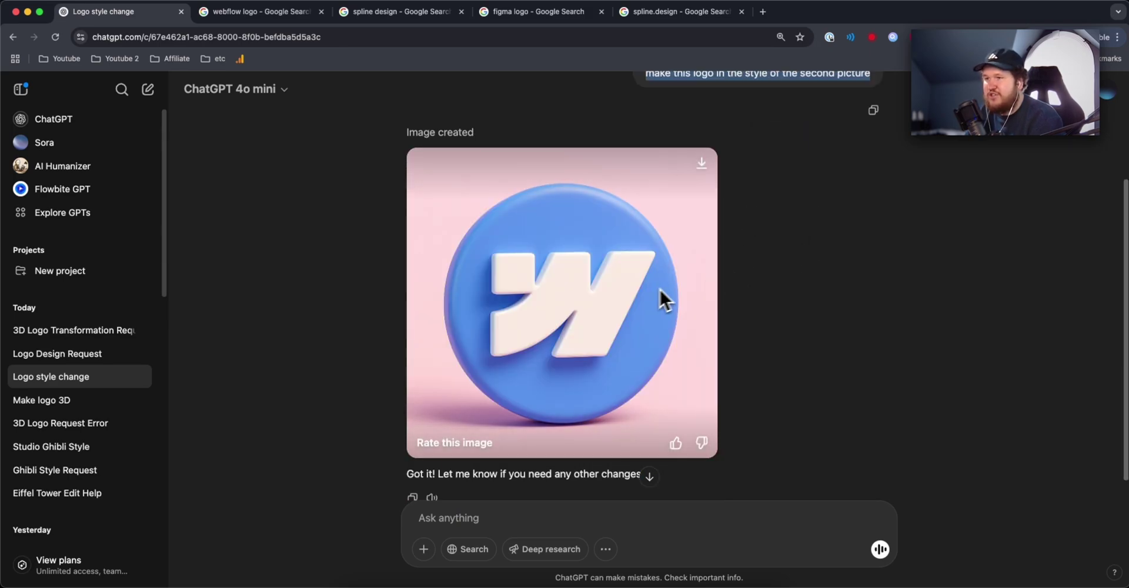
scroll(660, 289, up, 3)
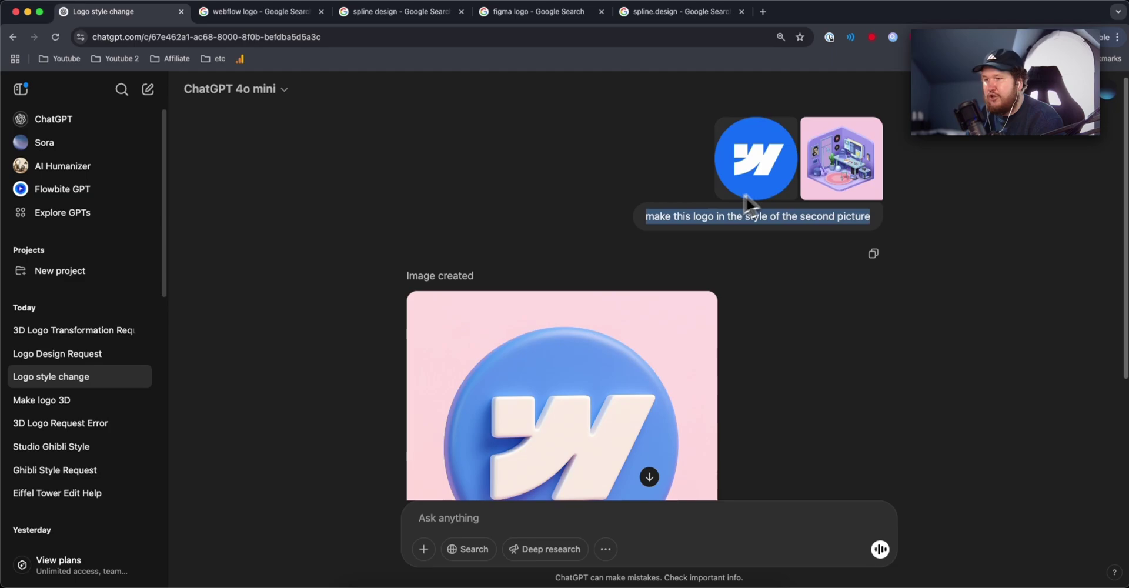
scroll(749, 206, down, 3)
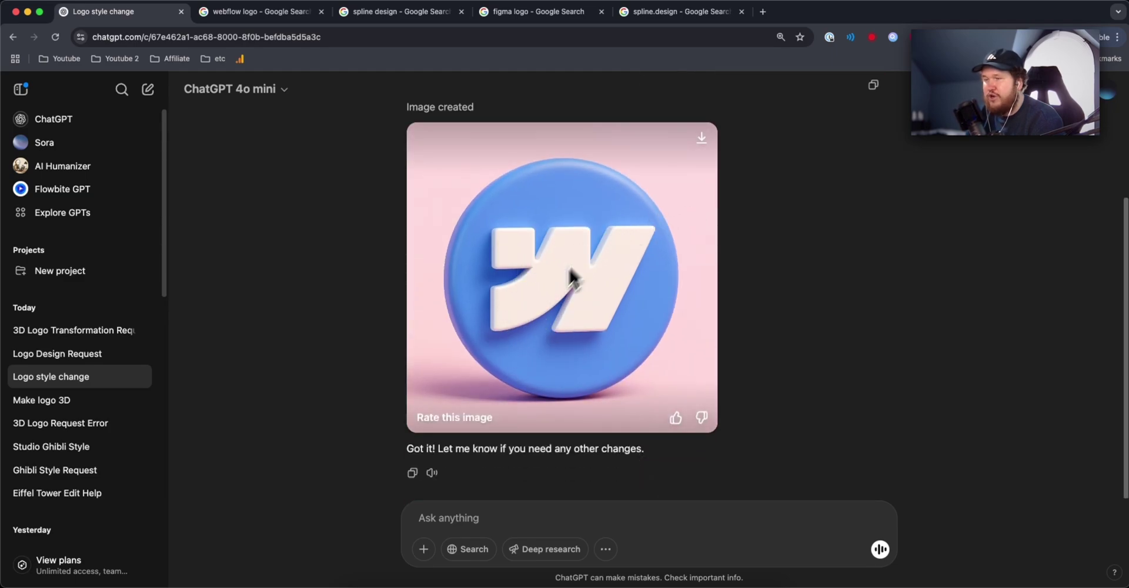
click(565, 265)
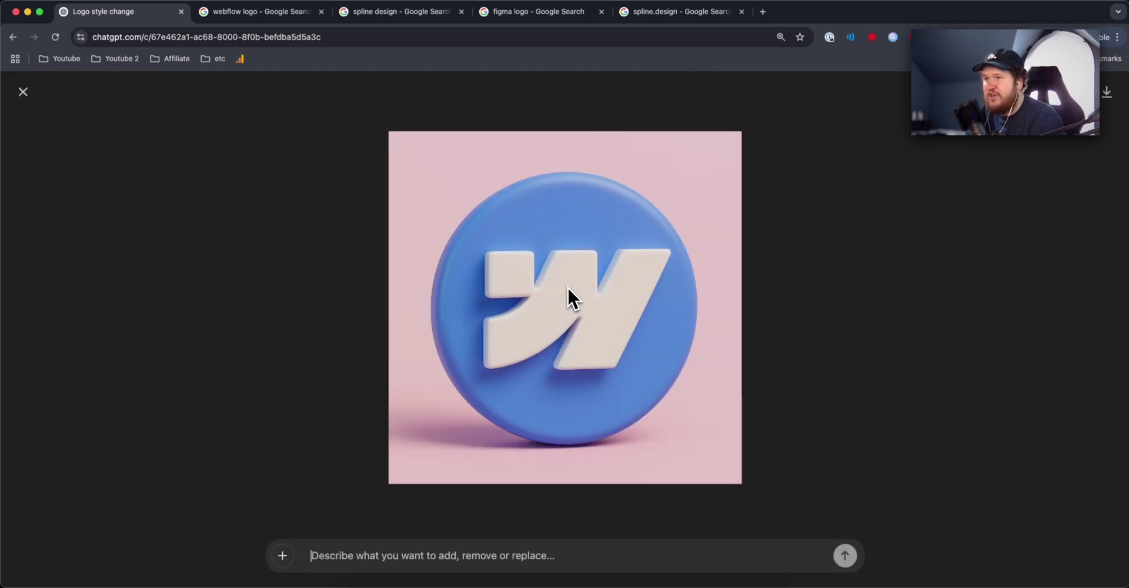
click(541, 282)
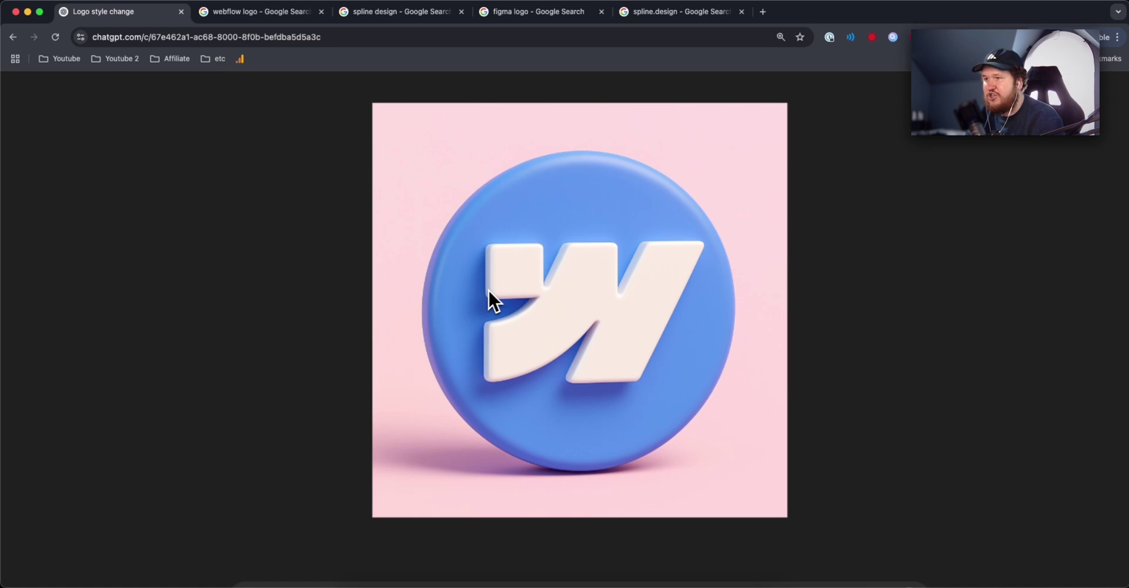
click(612, 288)
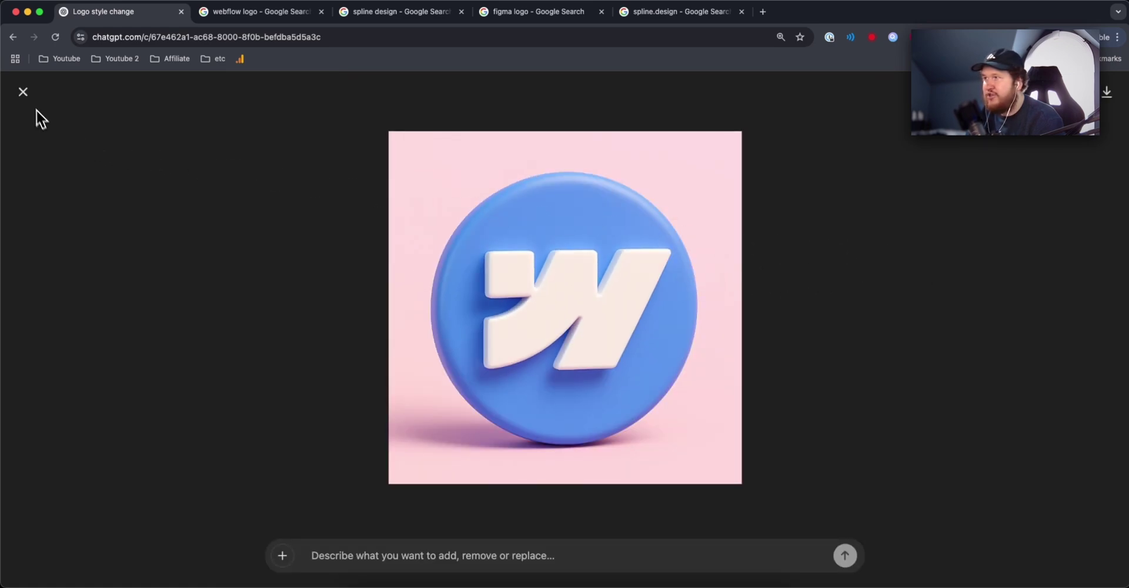
click(22, 92)
Enlarge and close the Spline room reference and flat Webflow logo thumbnails for comparison
scroll(857, 192, up, 3)
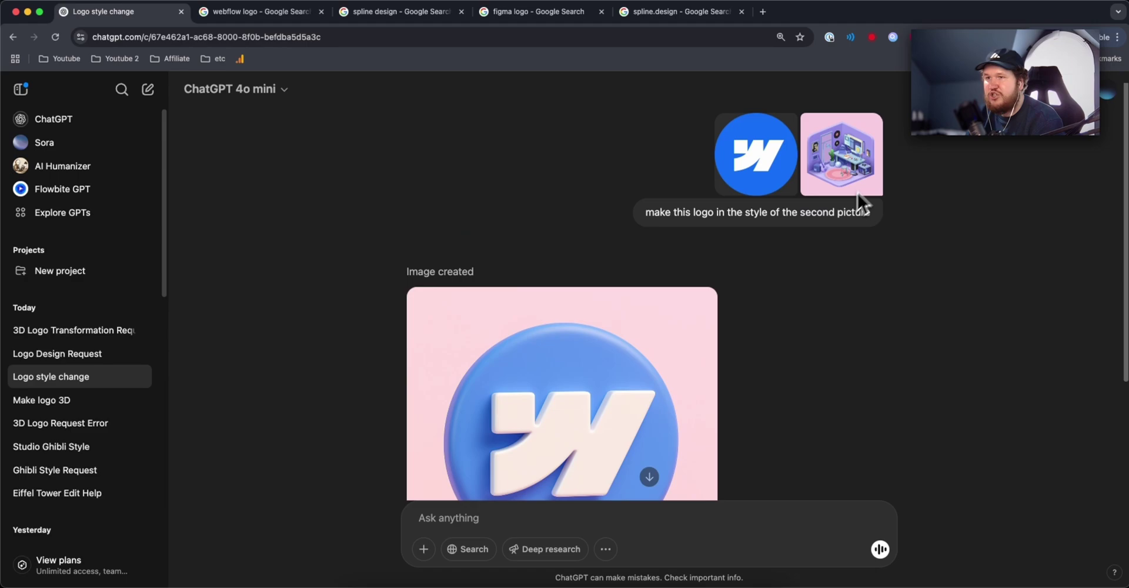
click(851, 182)
key(Escape)
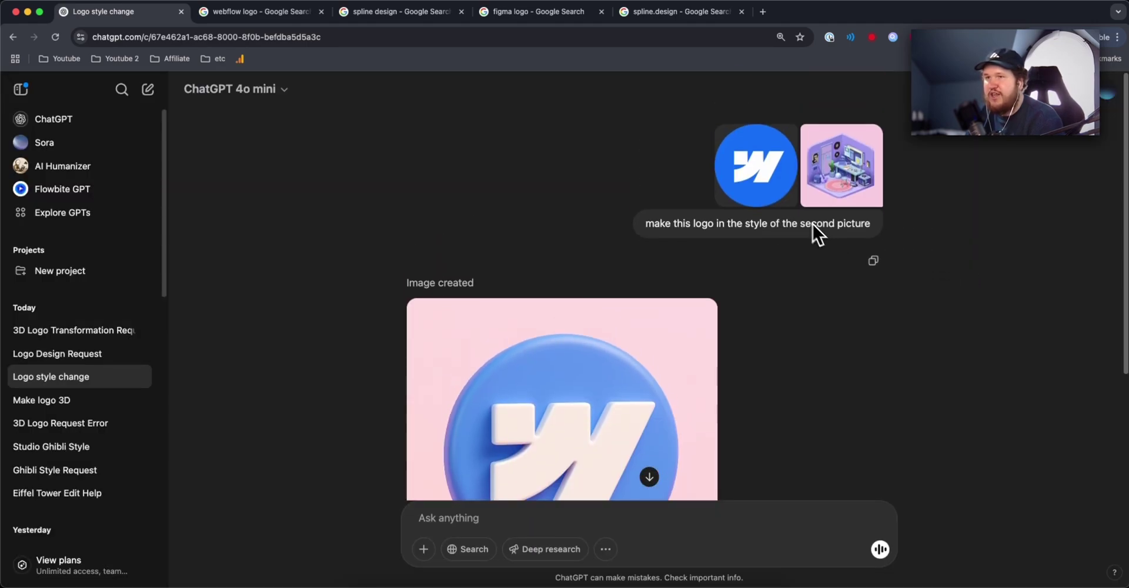
click(757, 169)
key(Escape)
click(841, 164)
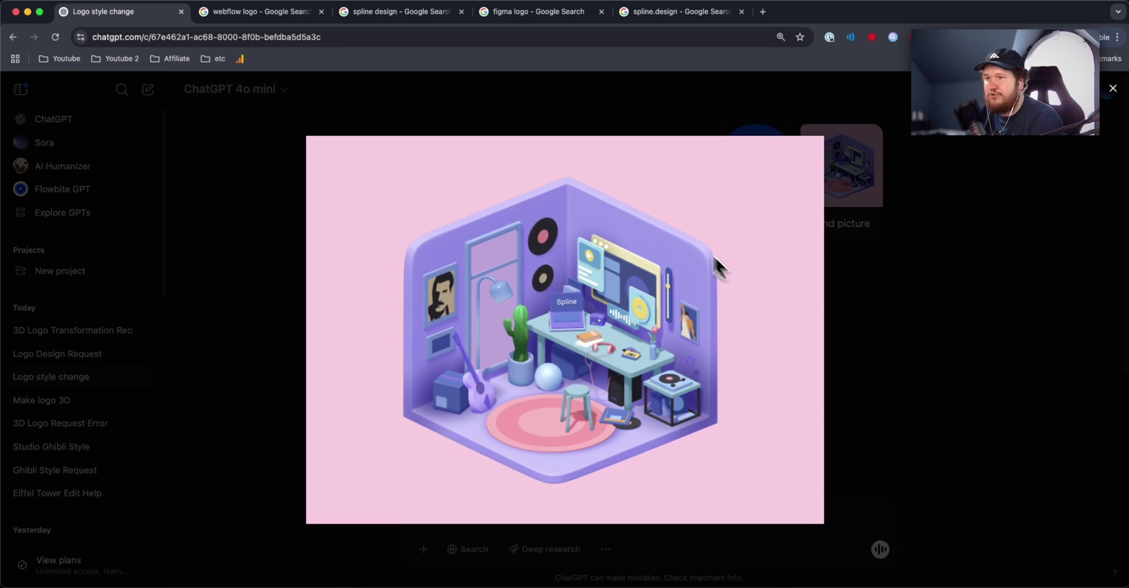
key(Escape)
scroll(589, 285, down, 3)
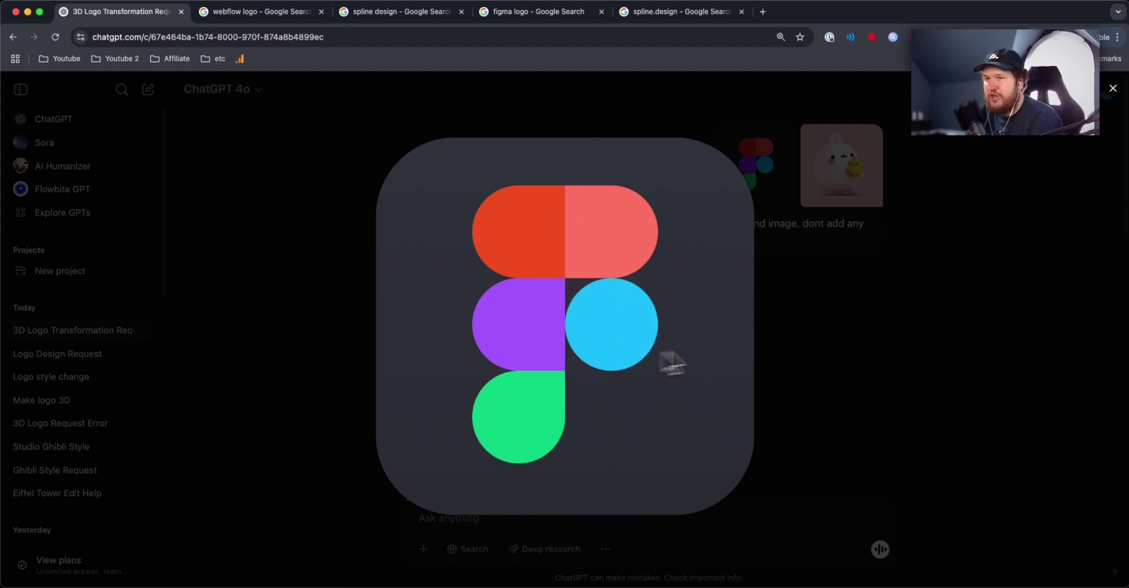
Look over the Figma logo and bunny reference images, then highlight the 3D logo prompt
click(887, 348)
click(852, 157)
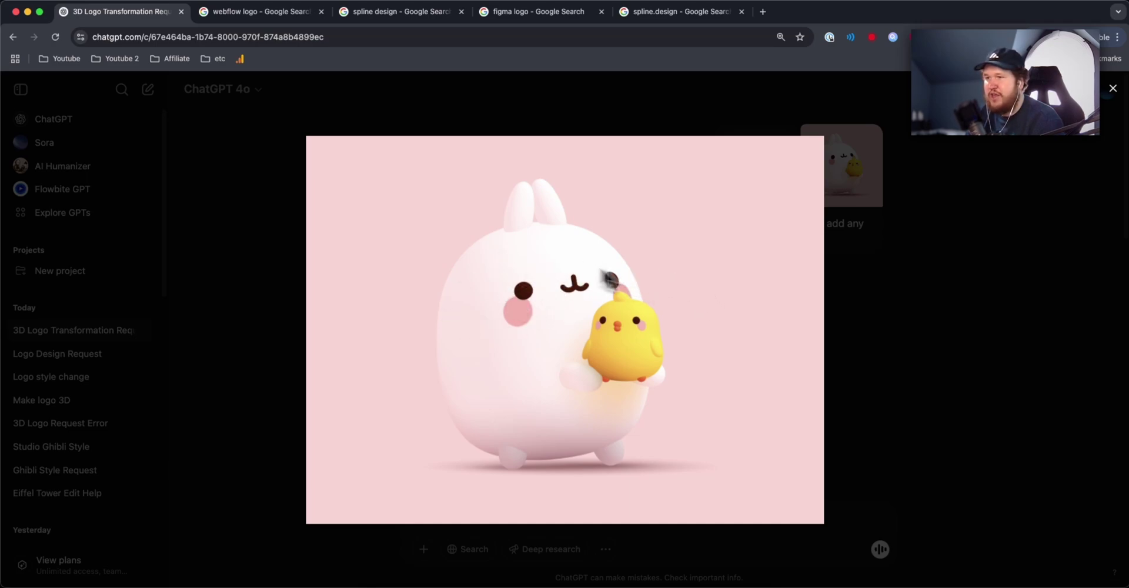
click(870, 302)
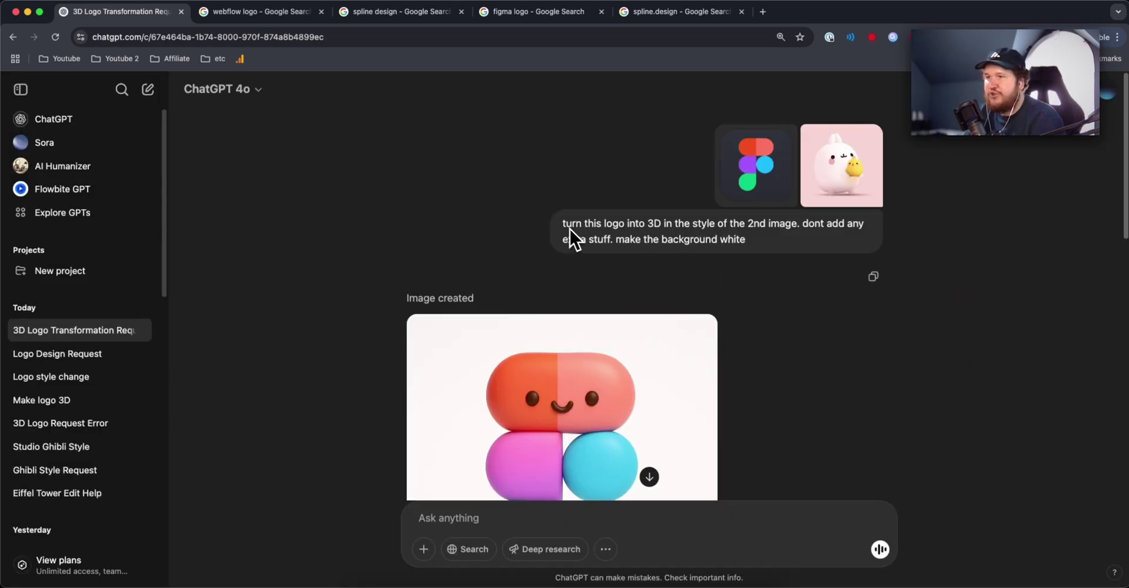
drag(567, 228, 759, 245)
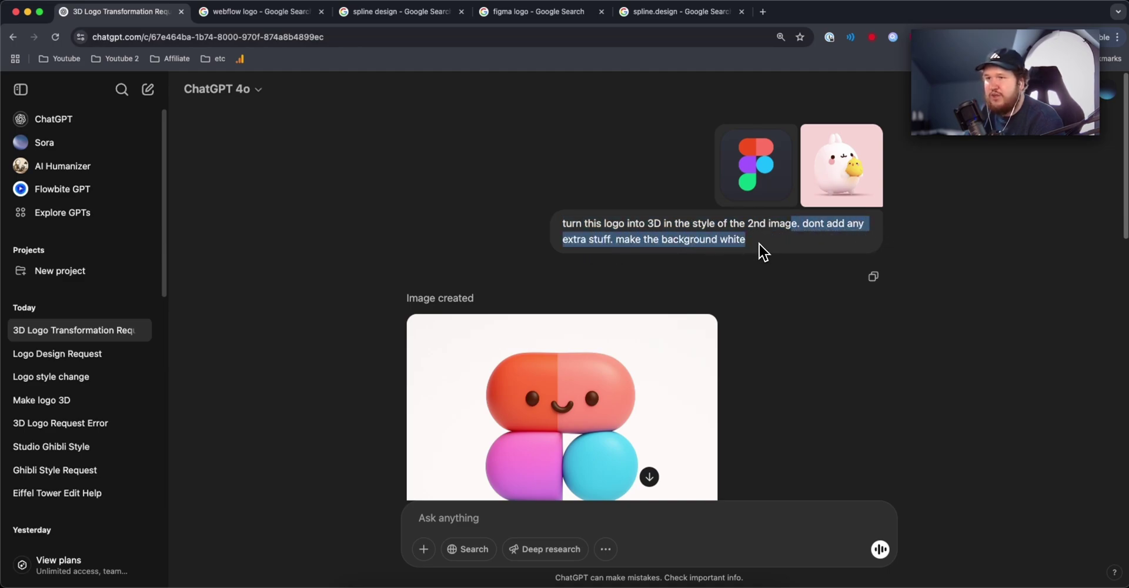
View the glossy smiling 3D Figma logo at full size, then close it
scroll(776, 270, down, 3)
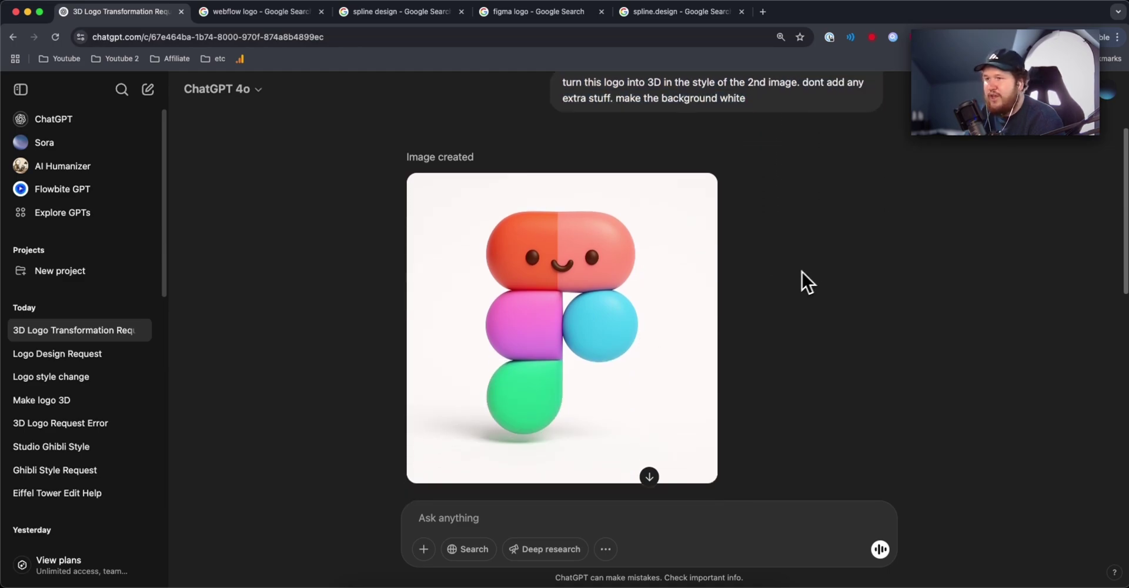
click(631, 266)
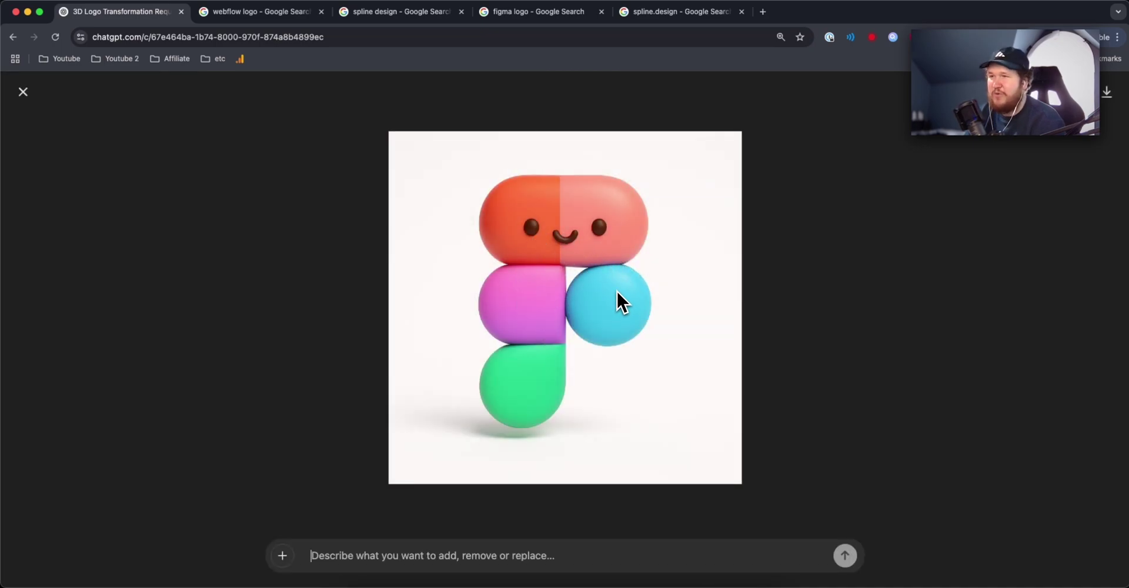
click(23, 92)
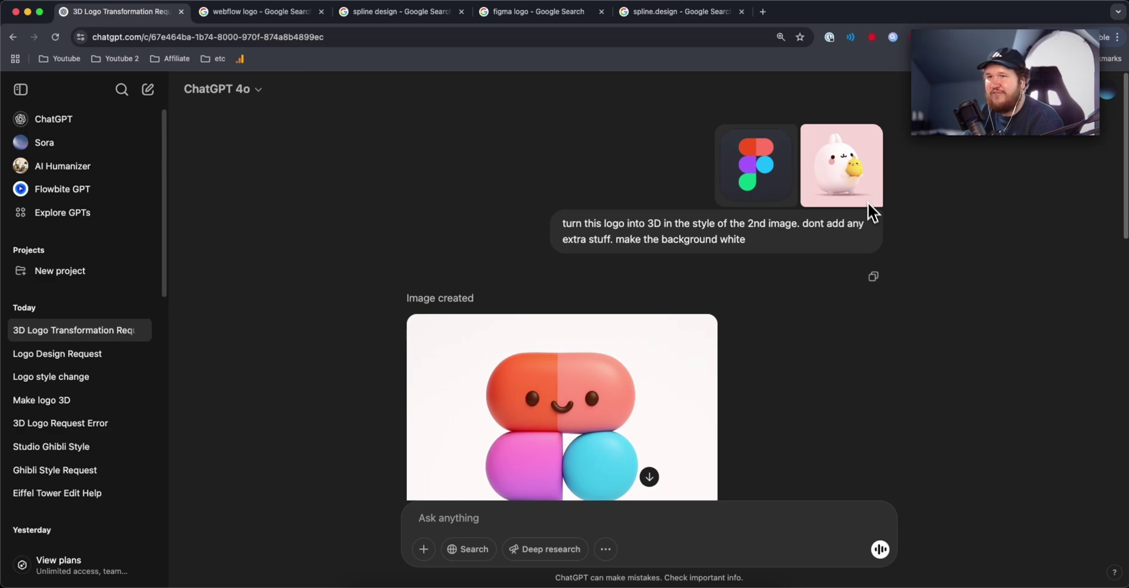
Recheck the bunny reference and highlight the follow-up request to remove the face
click(841, 171)
key(Escape)
scroll(552, 257, down, 5)
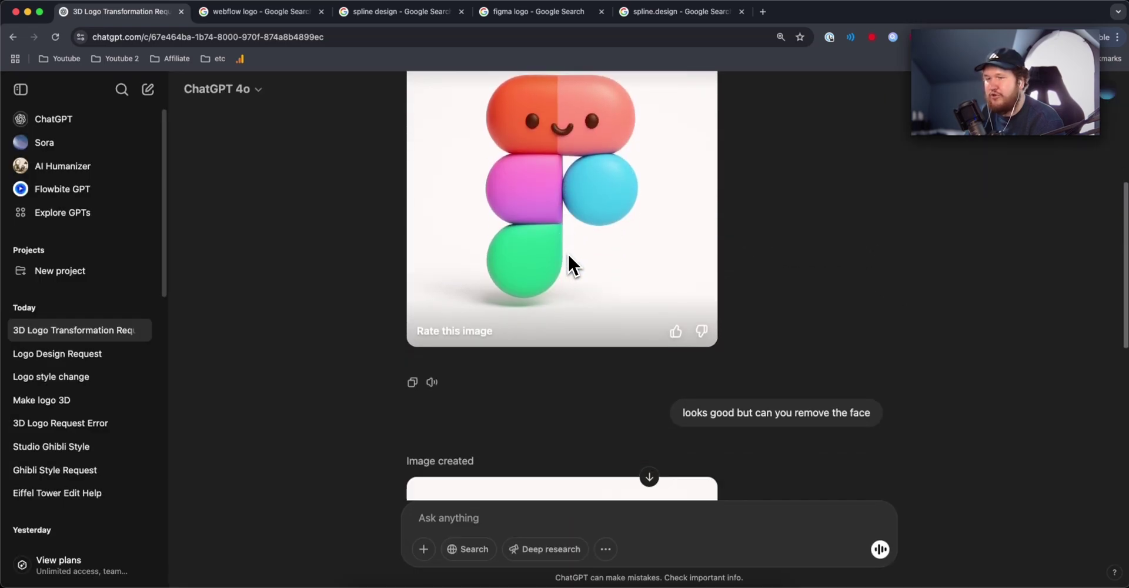
scroll(568, 257, down, 3)
scroll(556, 253, down, 5)
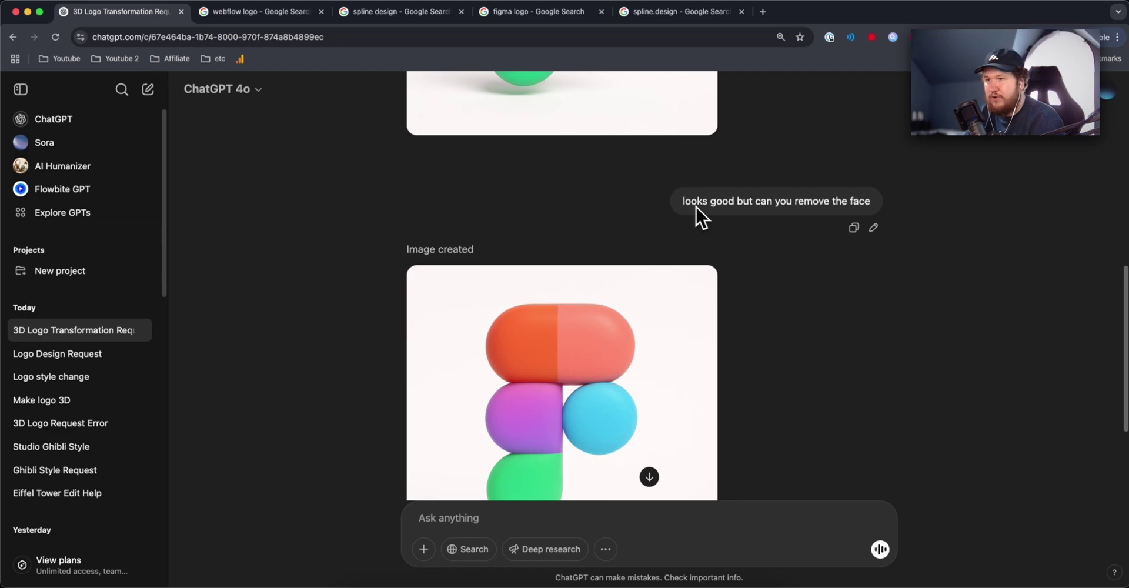
drag(682, 202, 877, 205)
View the face-free pastel 3D Figma render full size, then return to the webflow logo image results
scroll(872, 209, down, 3)
click(631, 274)
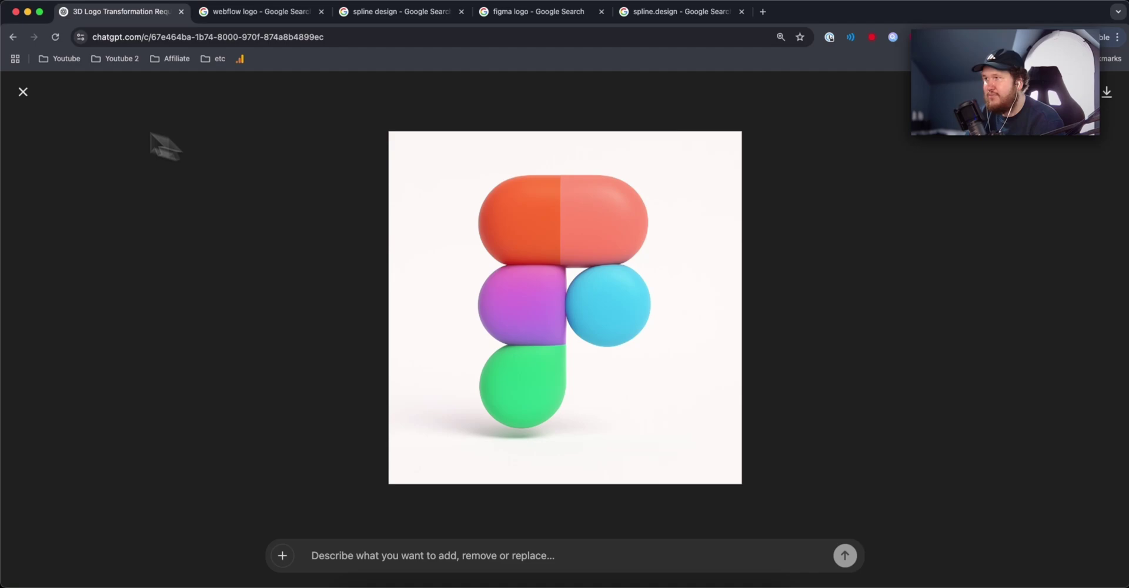
click(26, 97)
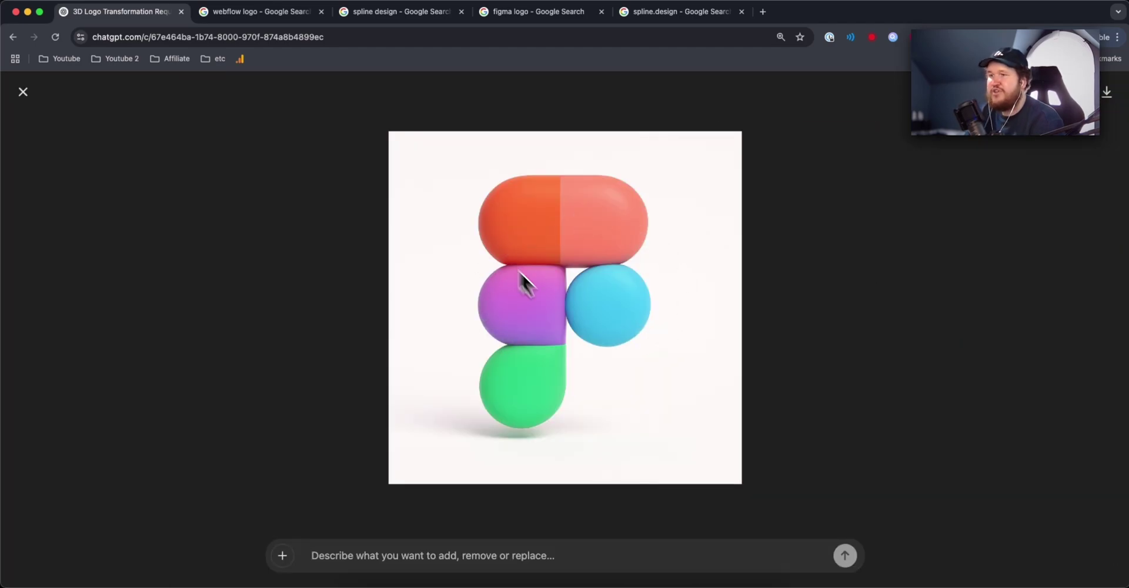
click(260, 13)
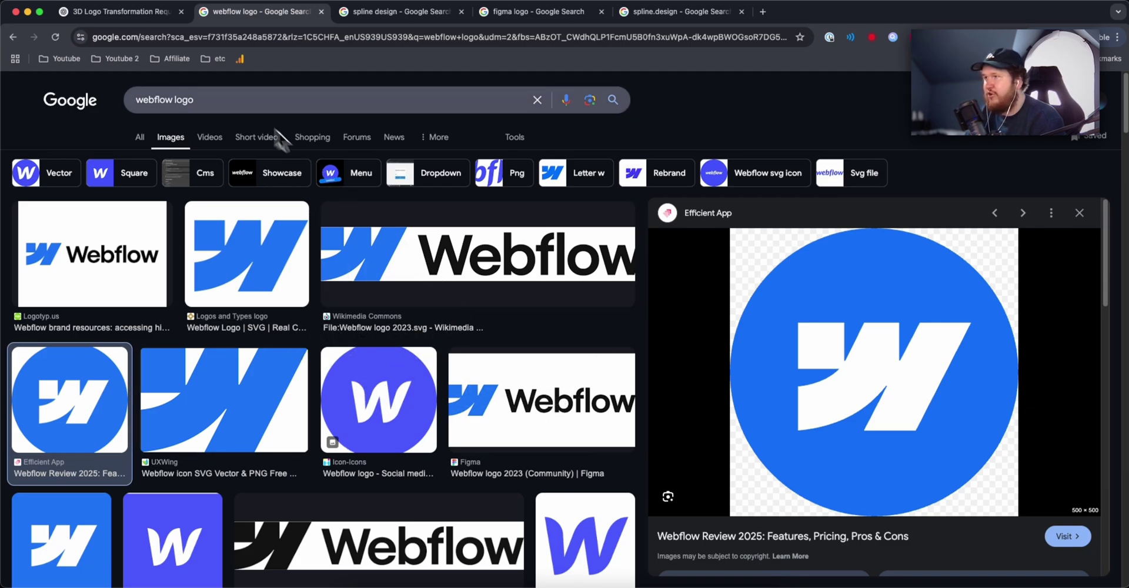
Search Google images for 'spotify logo', preview the first result, and return to ChatGPT
drag(197, 100, 101, 100)
text(spotify logo)
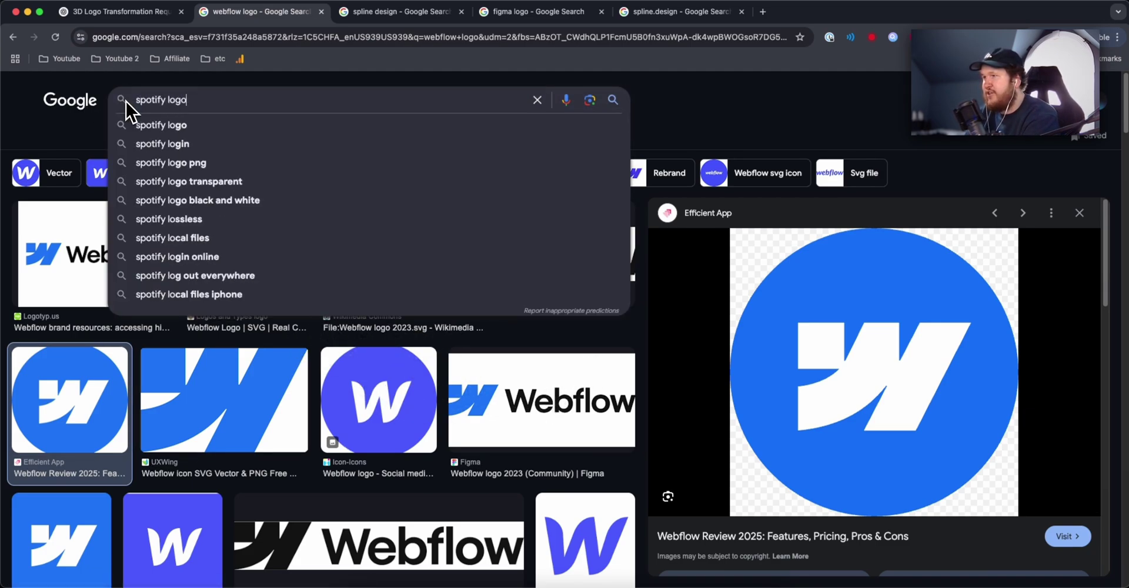
key(Return)
click(105, 258)
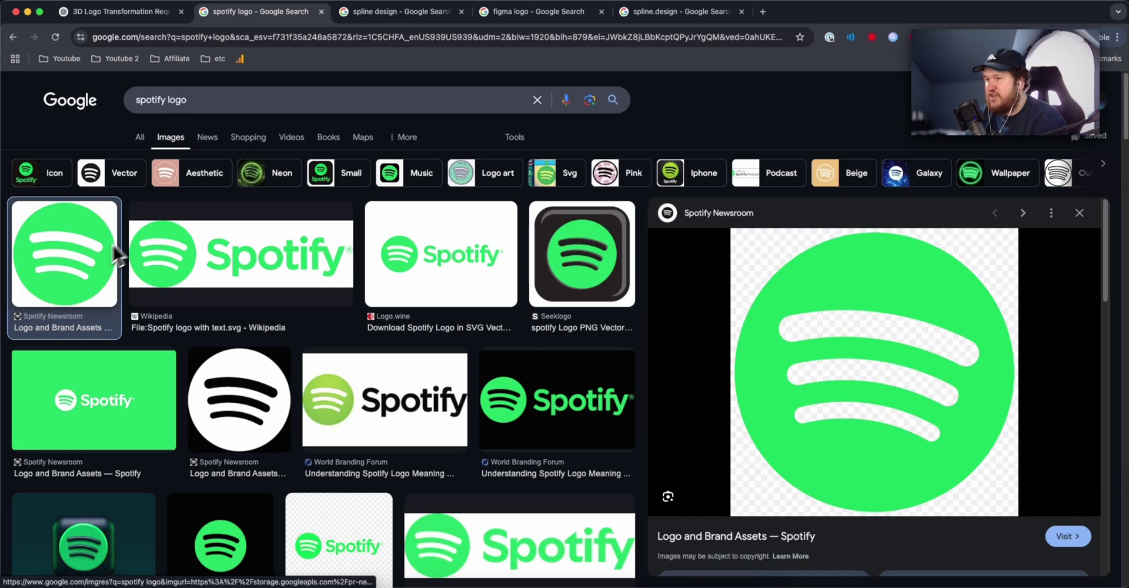
click(141, 13)
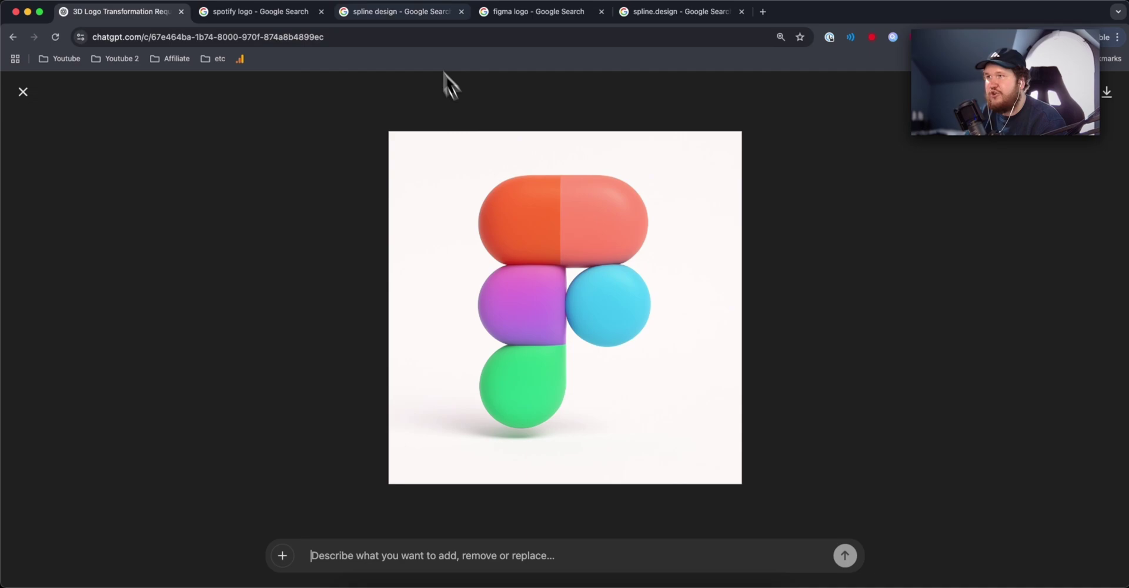
Open the Make logo 3D chat and view its glossy blue 3D Webflow logo at full size
click(407, 14)
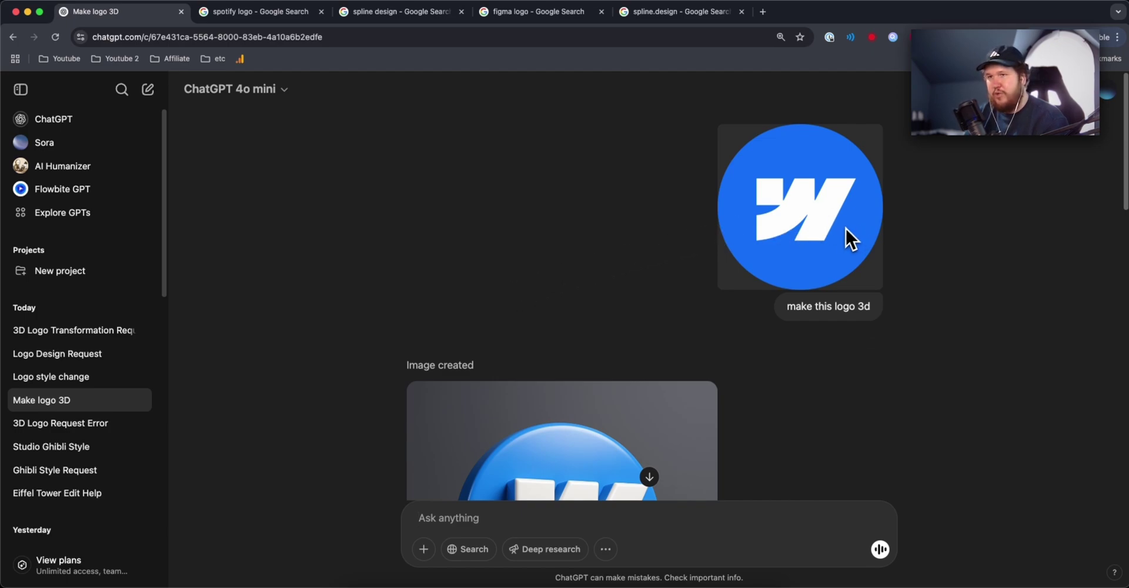
drag(786, 310, 791, 313)
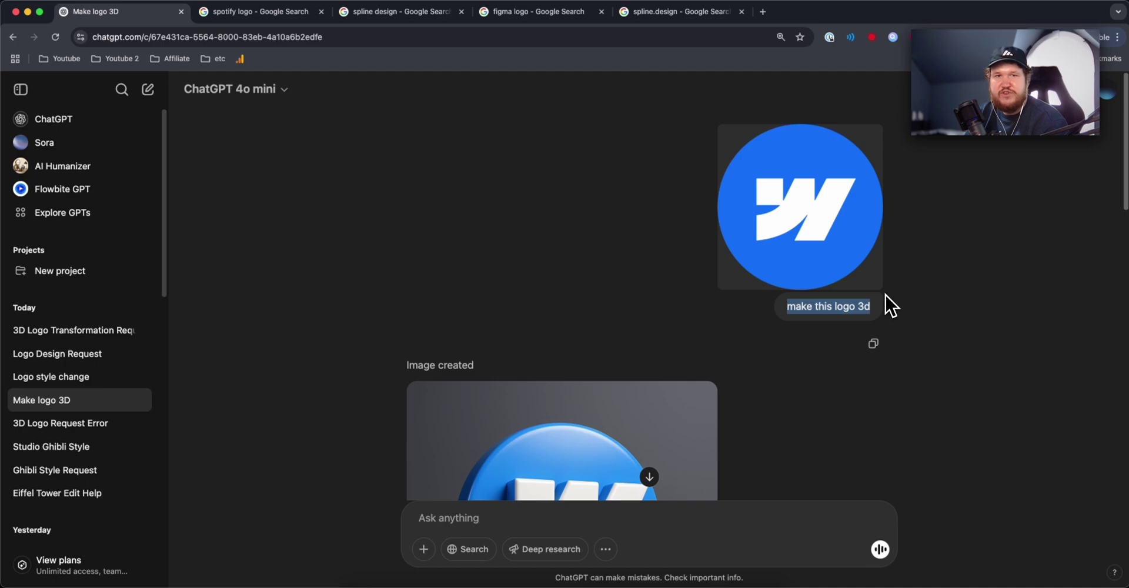
scroll(891, 306, down, 5)
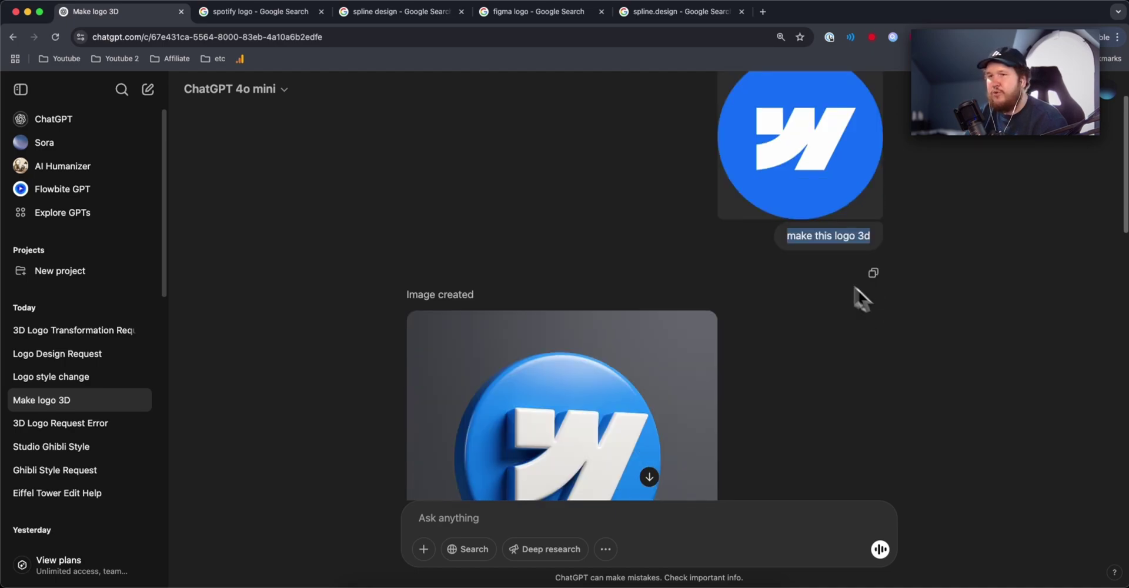
click(681, 266)
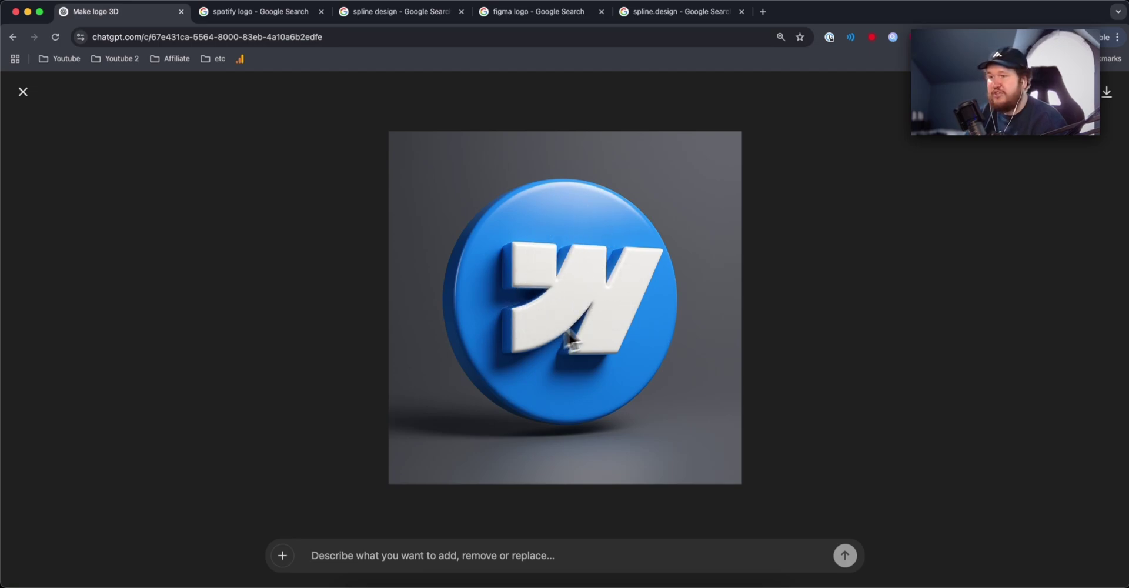
click(800, 250)
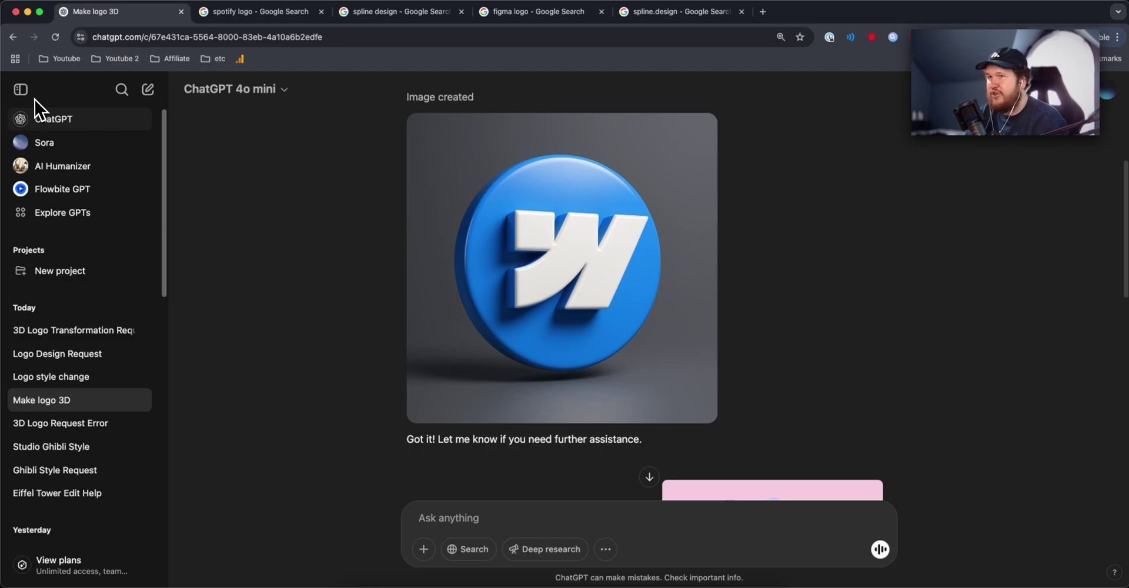
scroll(759, 262, up, 5)
scroll(938, 337, down, 5)
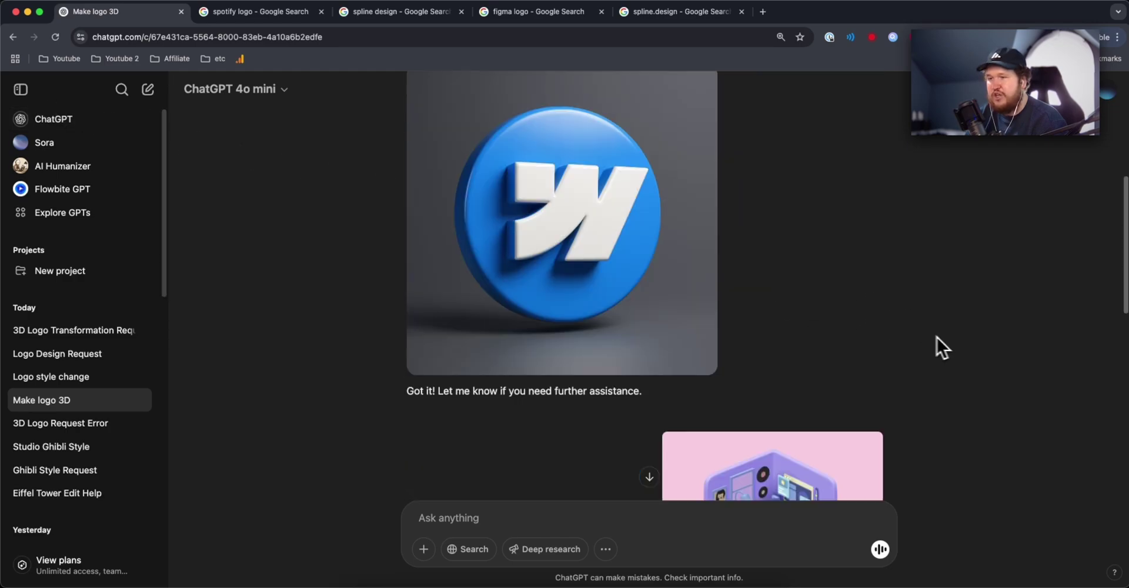
scroll(632, 233, up, 2)
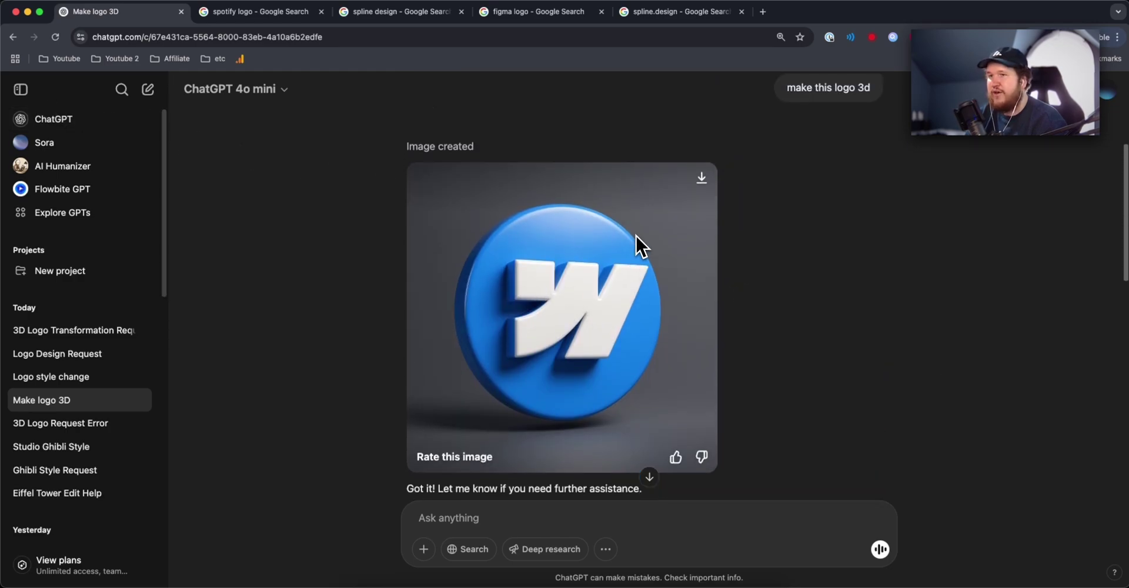